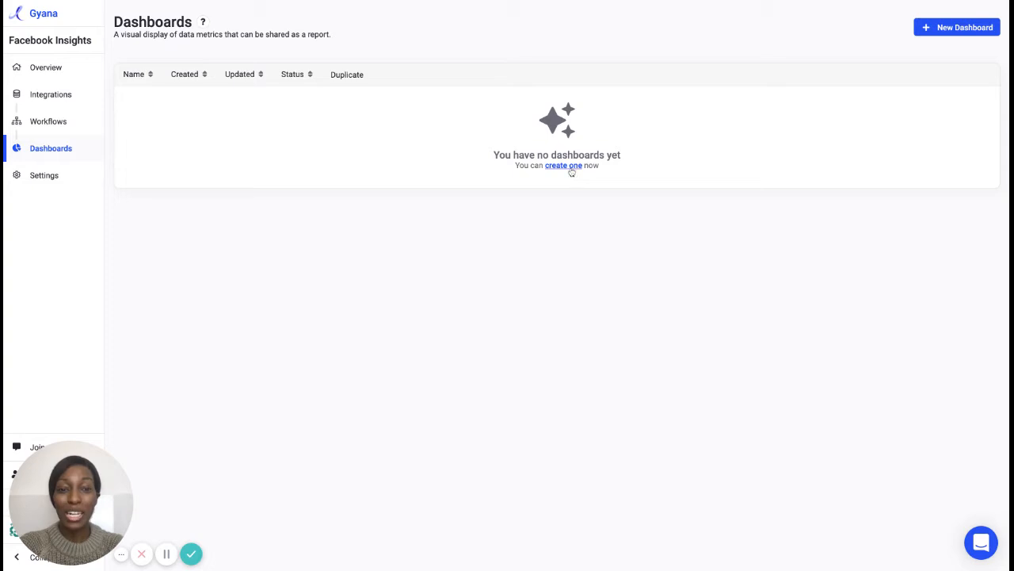
# Create a new dashboard and add a Column widget to its canvas.
pyautogui.click(572, 167)
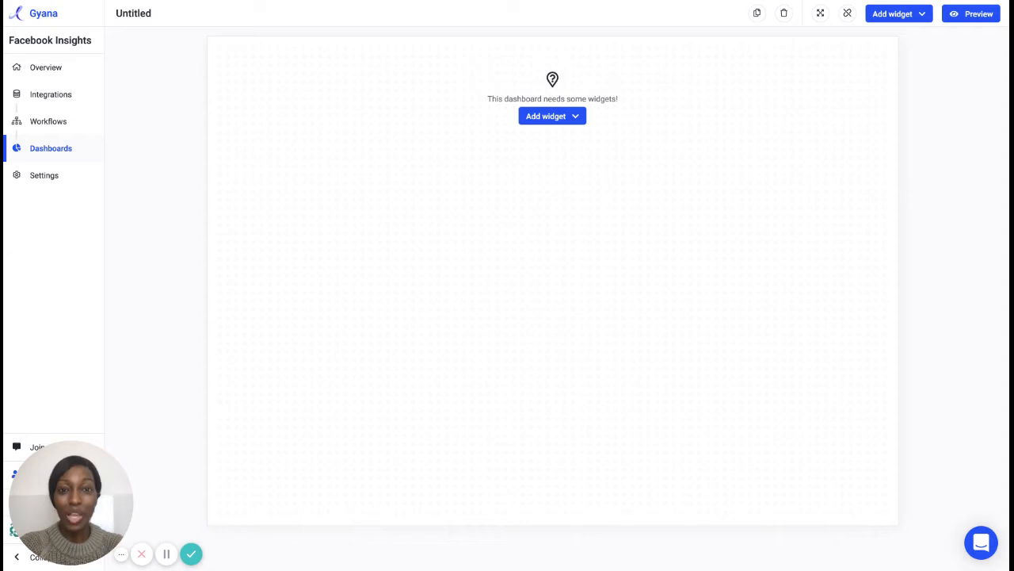
pyautogui.click(557, 119)
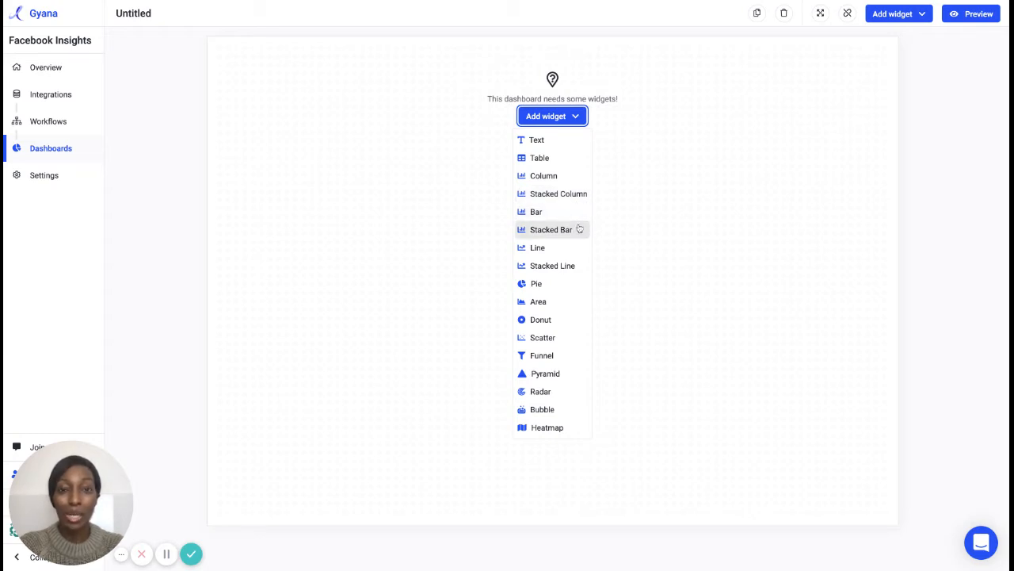
pyautogui.click(558, 181)
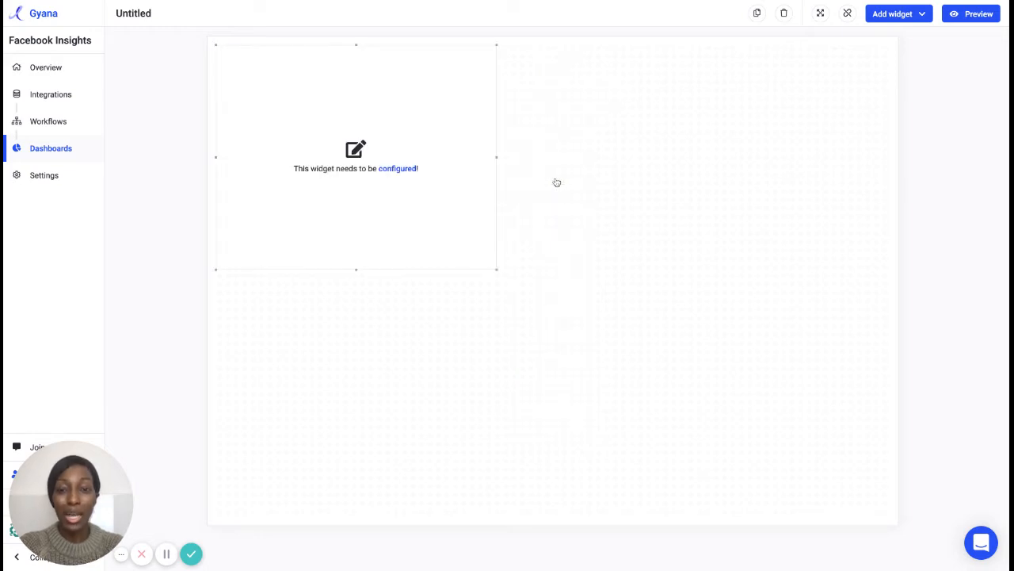
# Configure the Column widget to use the Conversion by age - Conversion by age table with age as its dimension.
pyautogui.click(400, 169)
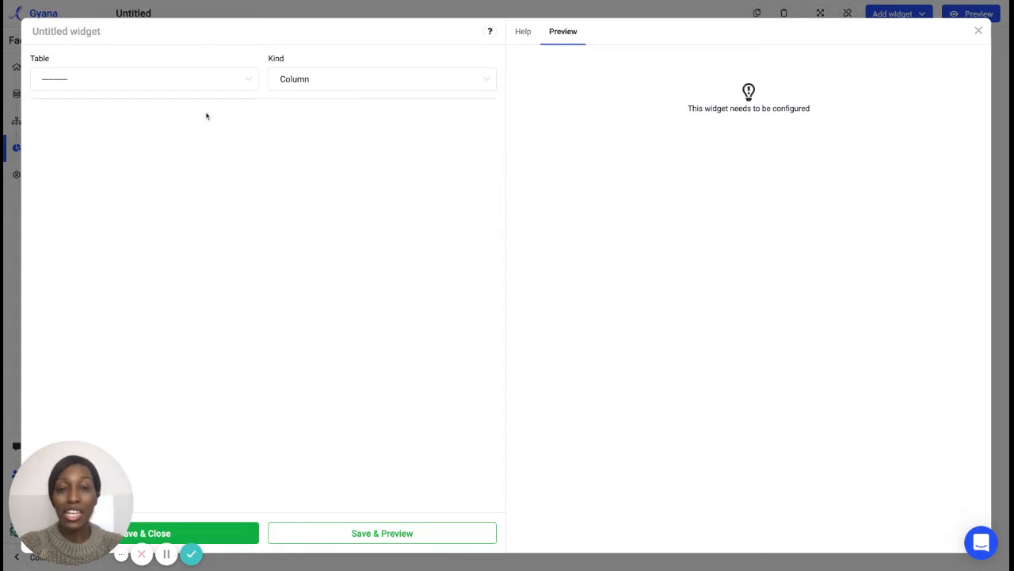
pyautogui.click(138, 84)
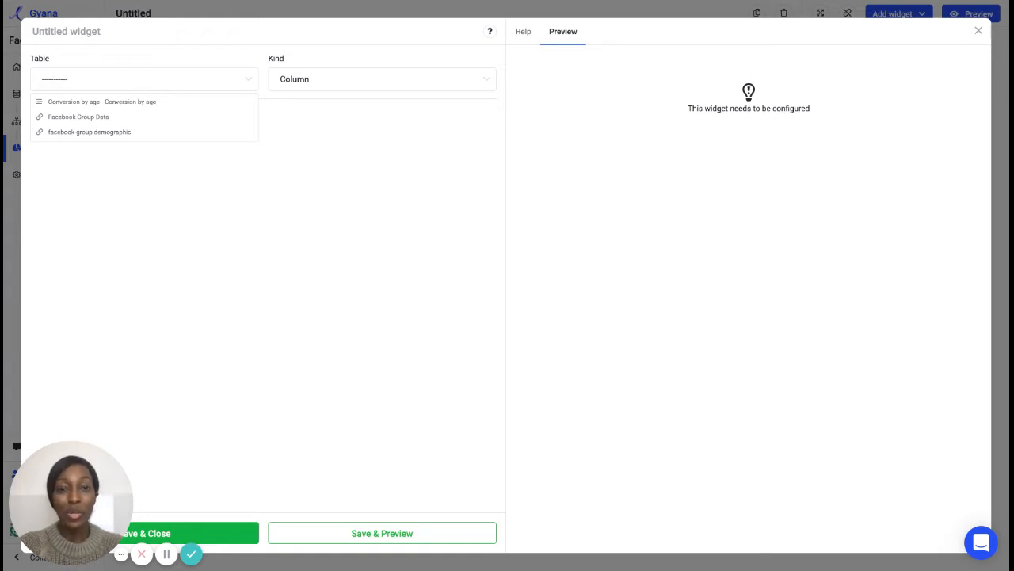
pyautogui.click(139, 102)
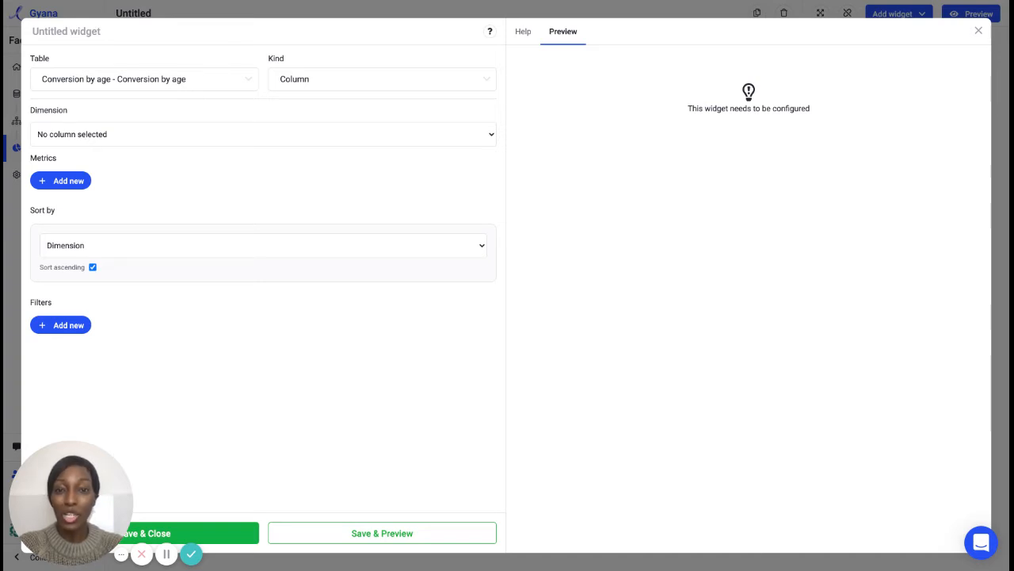
pyautogui.click(79, 140)
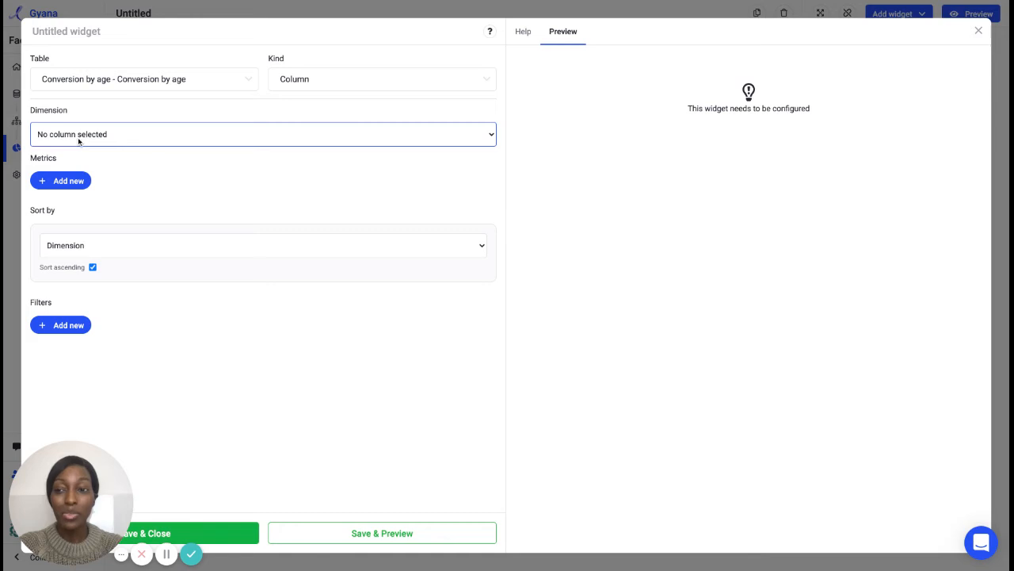
pyautogui.click(76, 149)
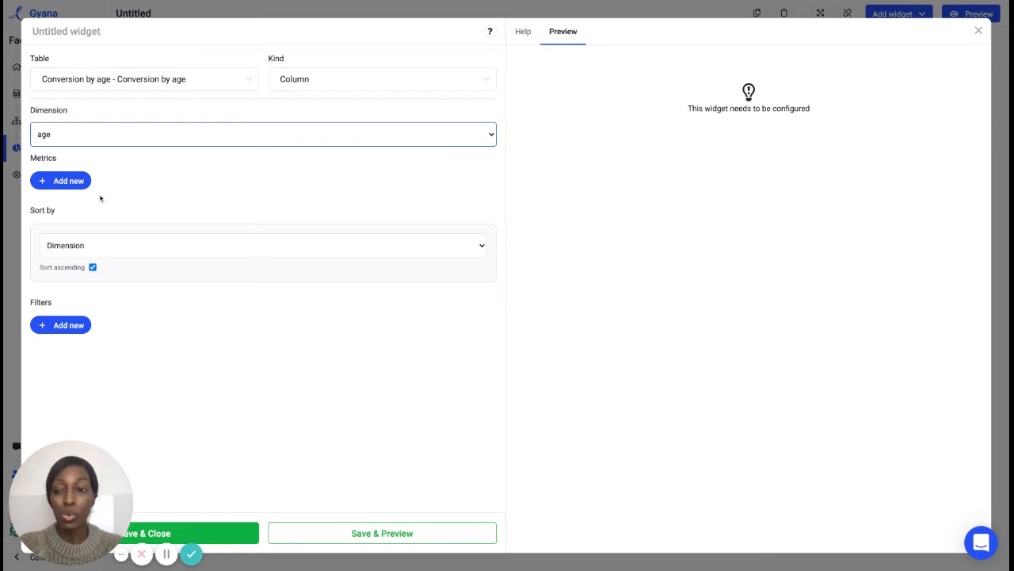
# Add a metric to the Column widget that aggregates Total_Conversion with SUM.
pyautogui.click(60, 184)
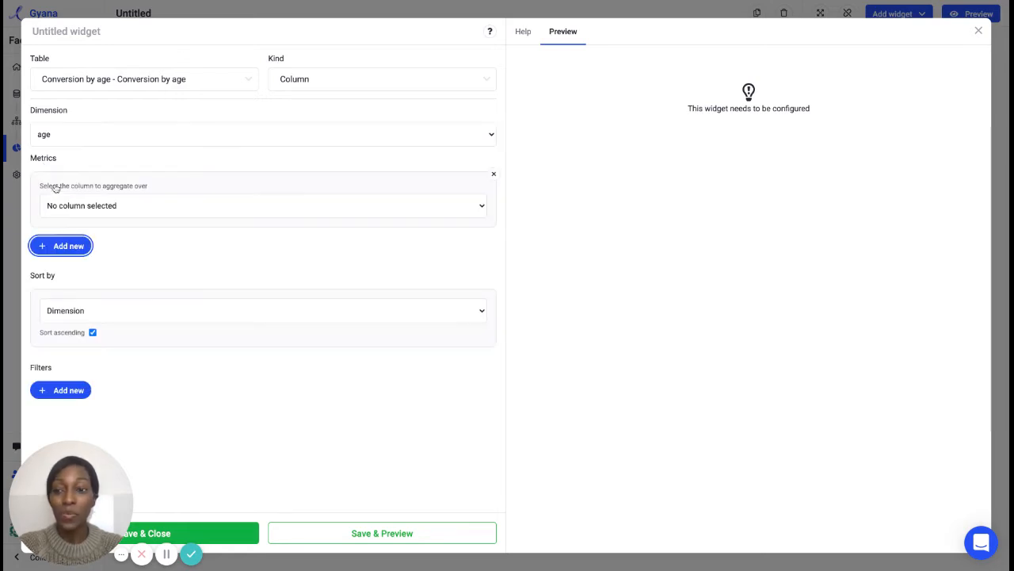
pyautogui.click(82, 204)
pyautogui.click(84, 232)
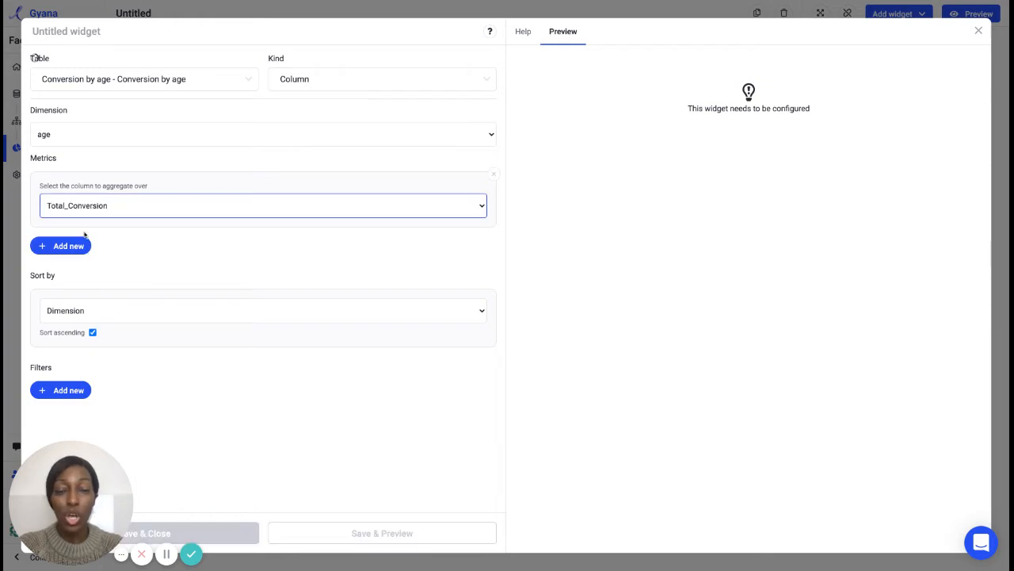
pyautogui.click(74, 248)
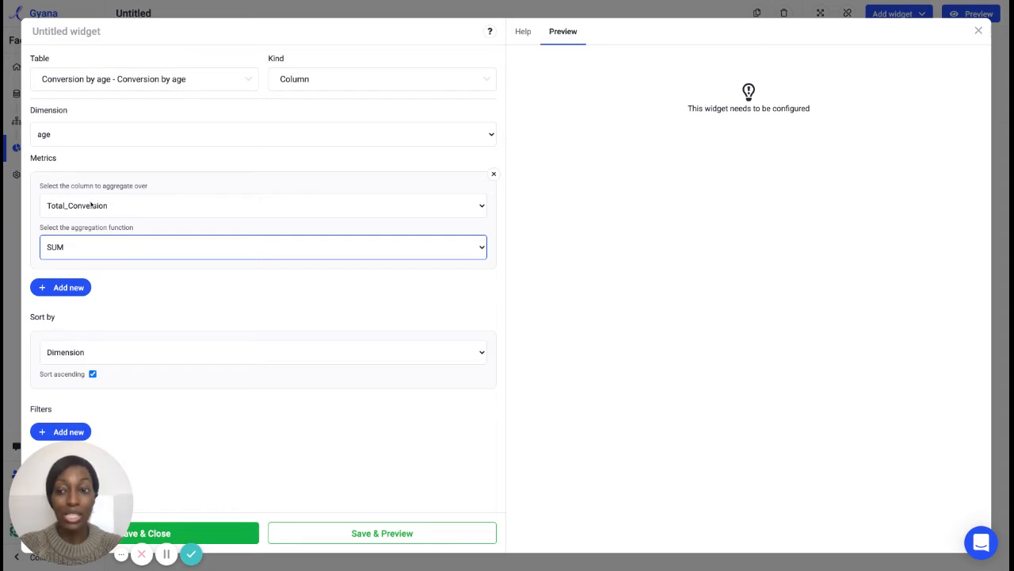
# Add a second metric that aggregates Approved_Conversion with SUM.
pyautogui.click(62, 289)
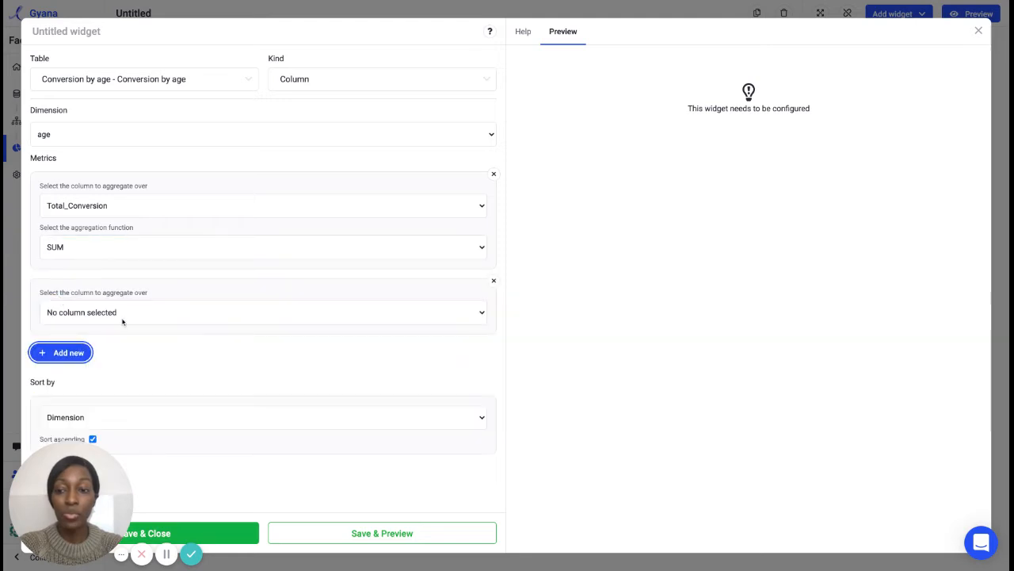
pyautogui.click(123, 321)
pyautogui.click(109, 357)
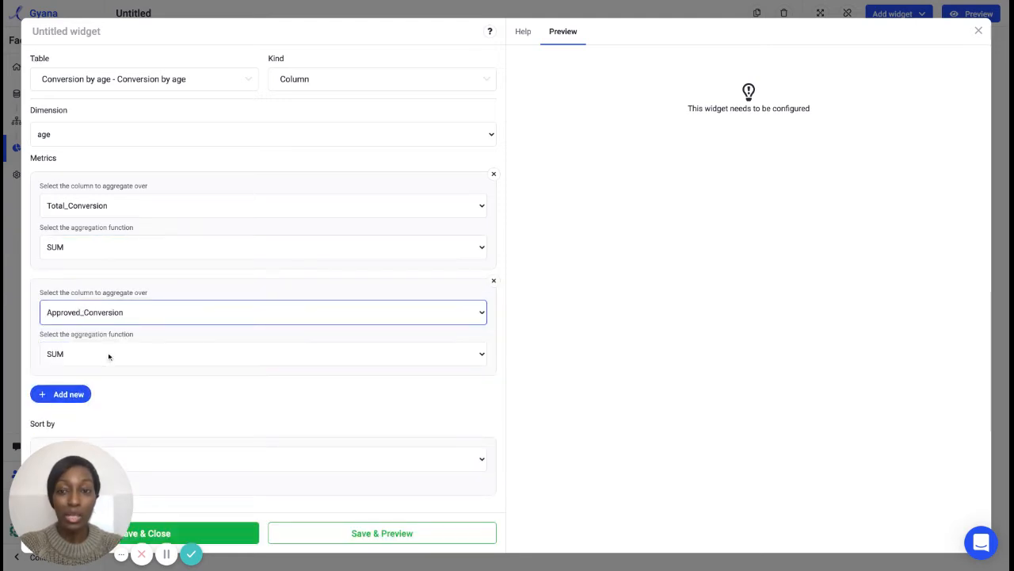
pyautogui.click(68, 354)
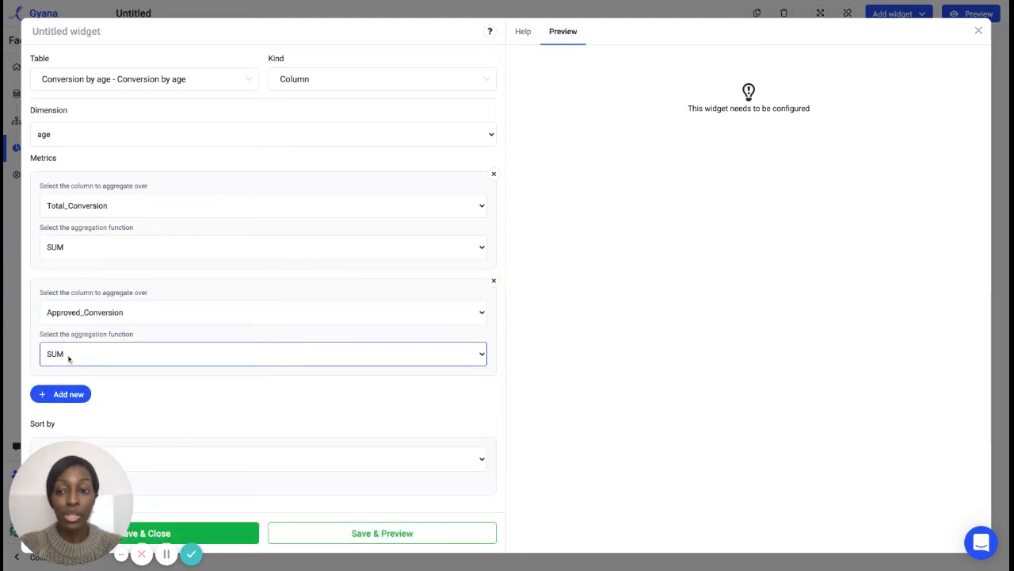
pyautogui.click(103, 376)
# Check the widget's sort options and switch ascending sorting by dimension off and on again.
pyautogui.scroll(-2, 103, 375)
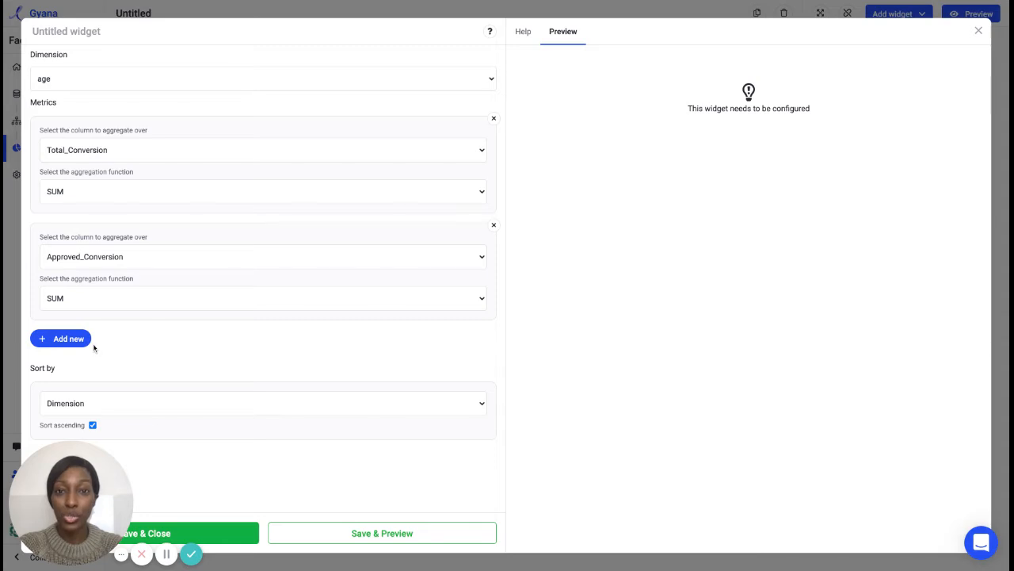
pyautogui.scroll(-1, 93, 349)
pyautogui.moveTo(65, 490); pyautogui.dragTo(587, 487)
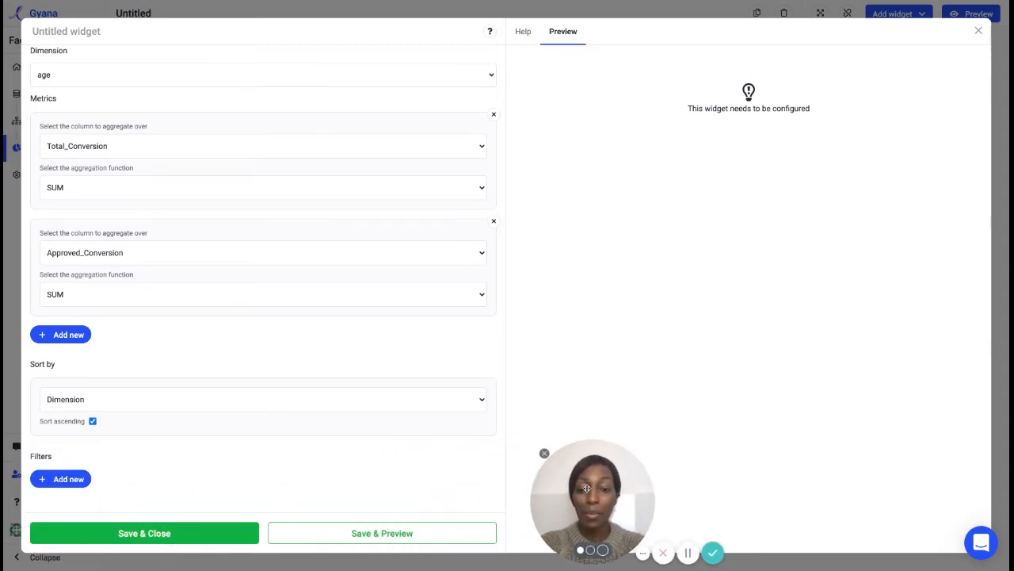
pyautogui.click(134, 405)
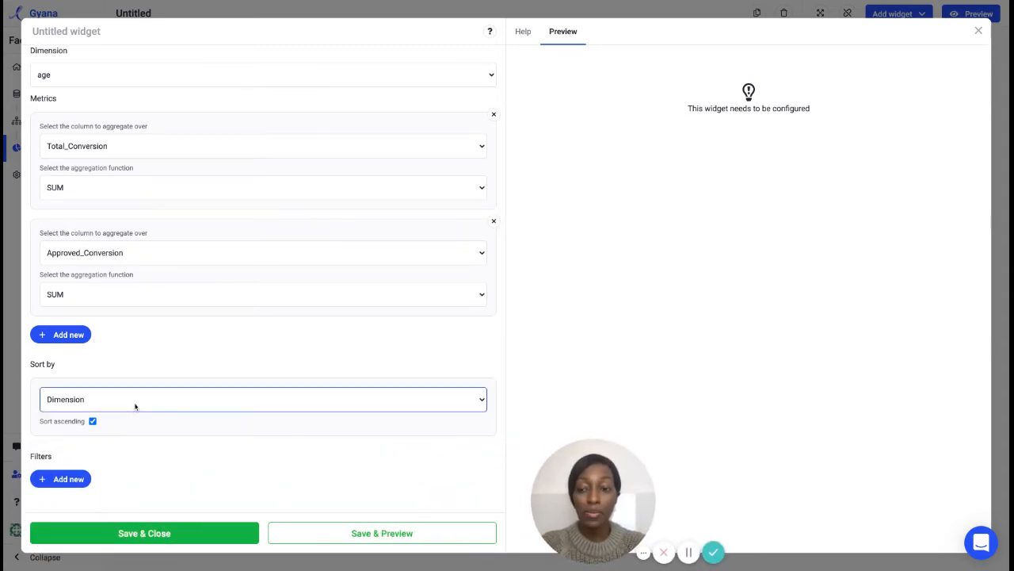
pyautogui.click(93, 420)
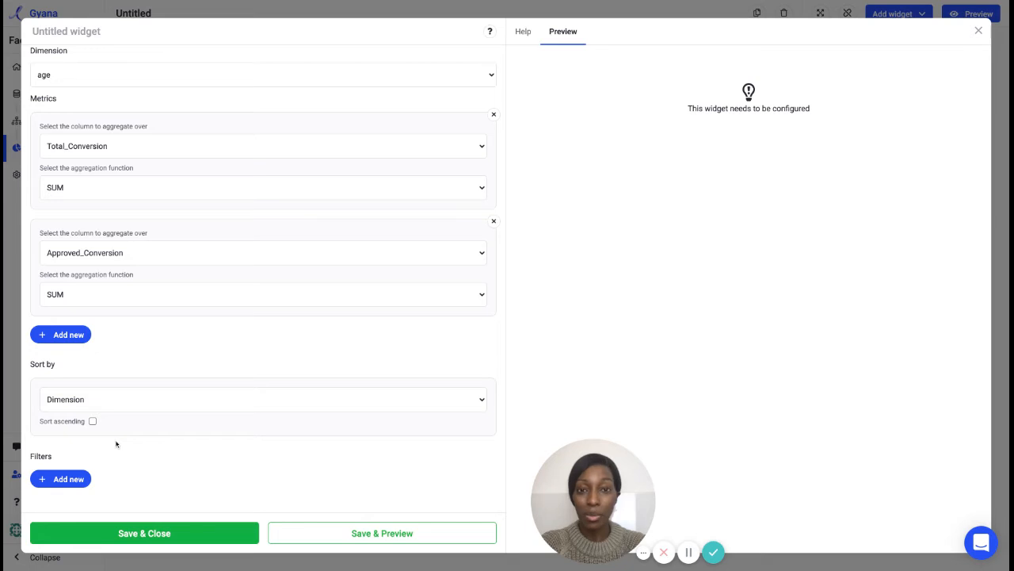
pyautogui.click(93, 421)
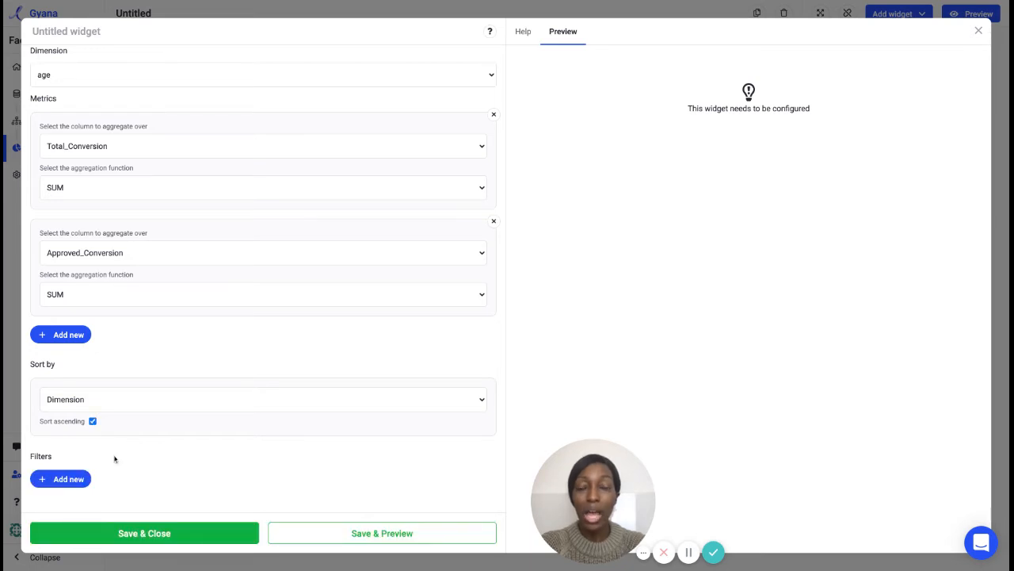
pyautogui.click(61, 484)
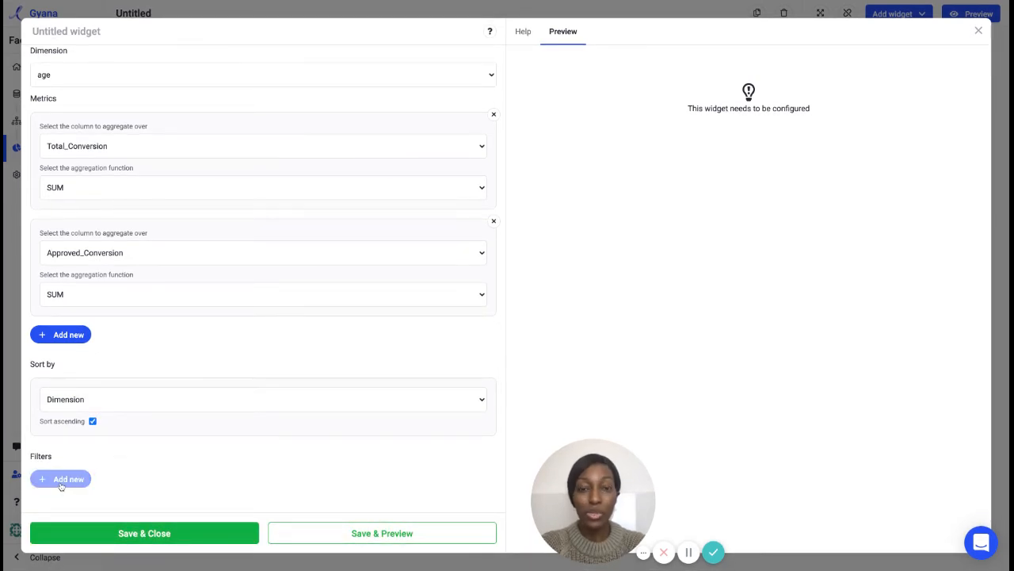
pyautogui.scroll(-2, 118, 470)
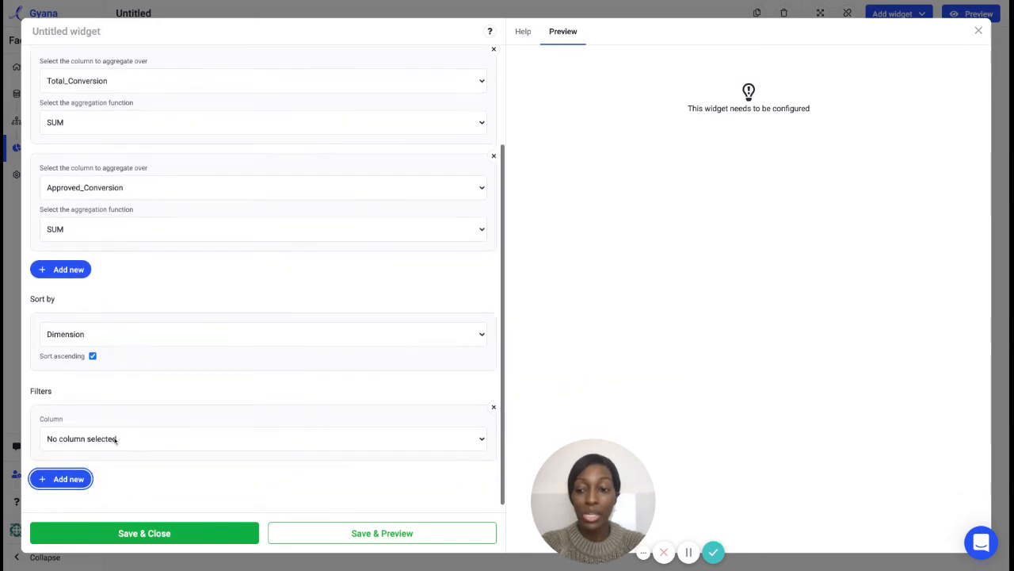
pyautogui.click(116, 441)
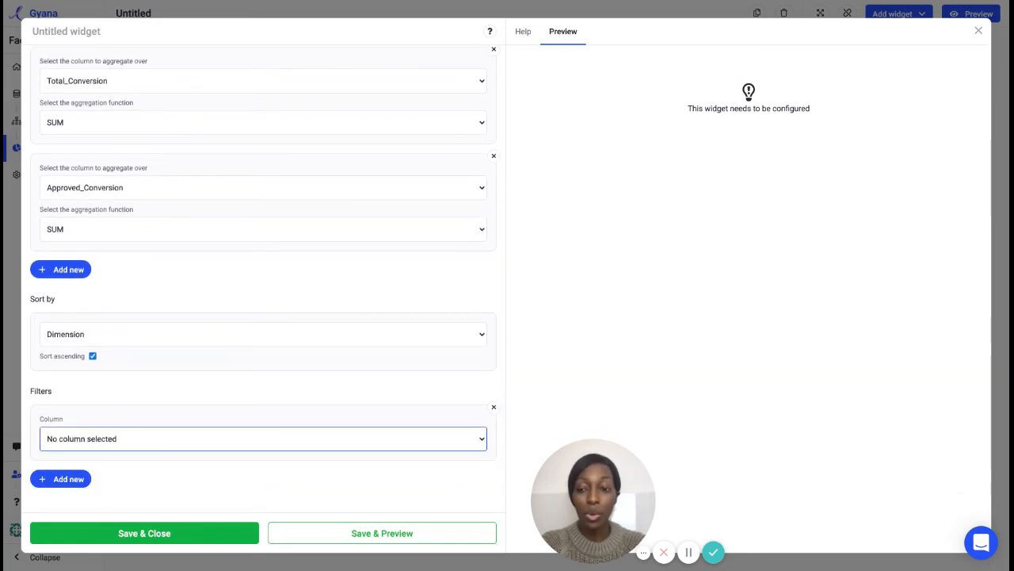
pyautogui.click(494, 407)
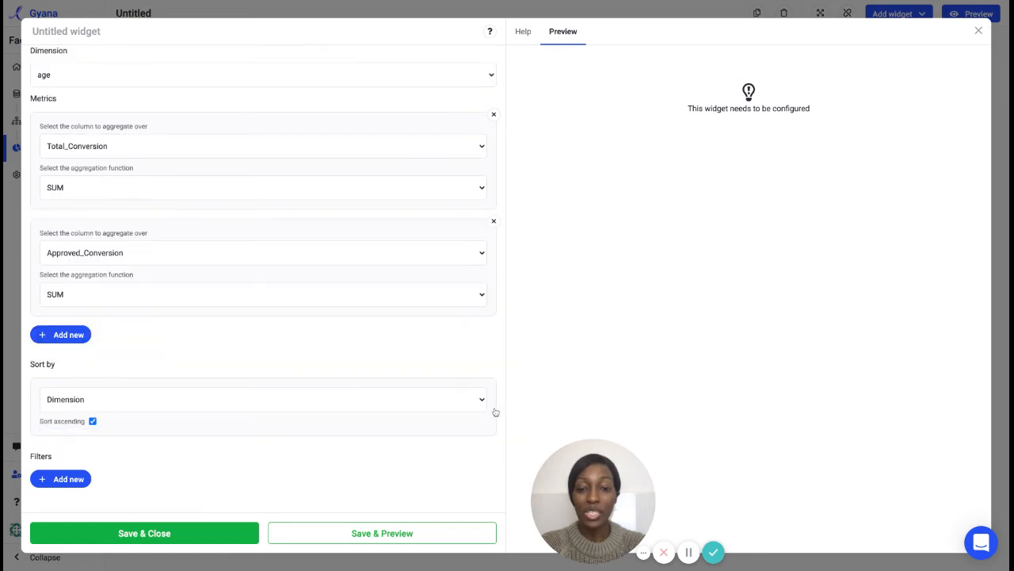
pyautogui.moveTo(604, 492); pyautogui.dragTo(81, 474)
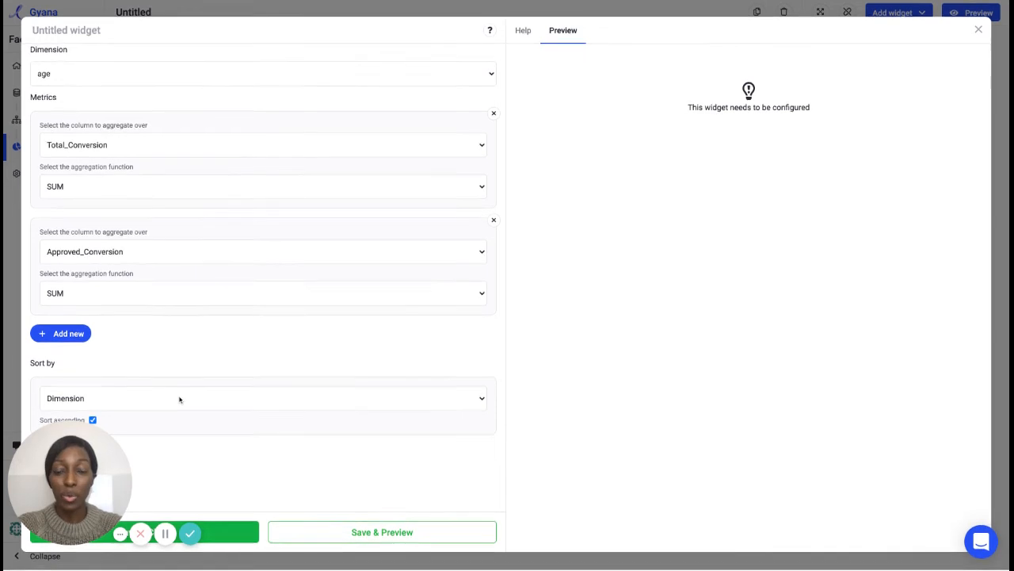
# Save the Column widget with a preview of its chart, and return to the dashboard.
pyautogui.click(361, 537)
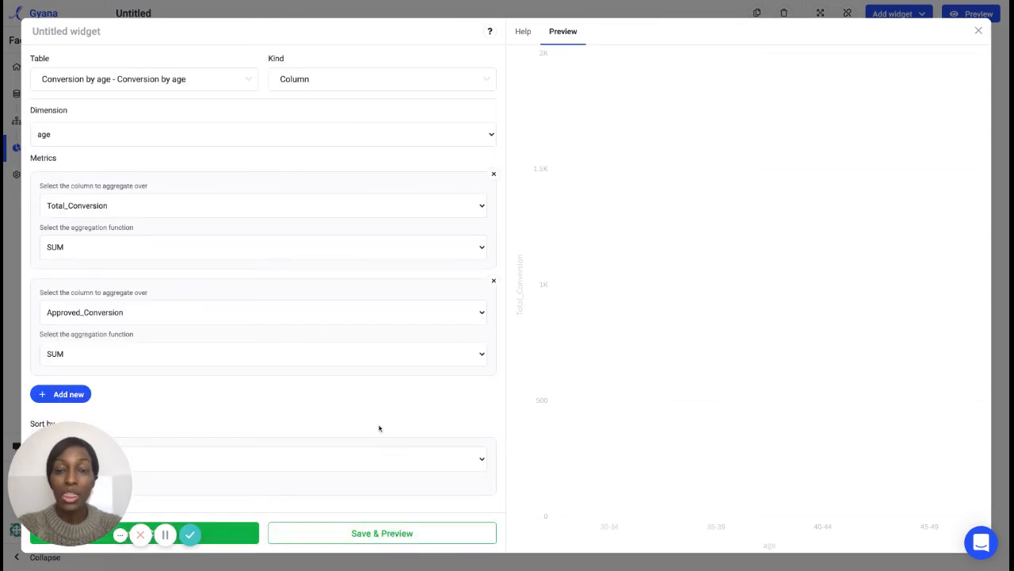
pyautogui.scroll(-1, 694, 359)
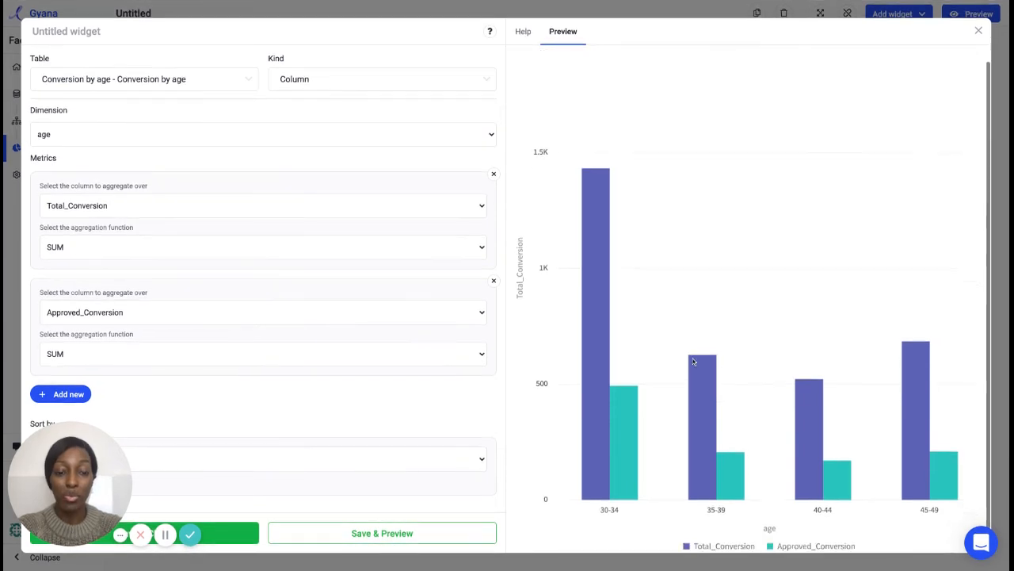
pyautogui.moveTo(695, 363)
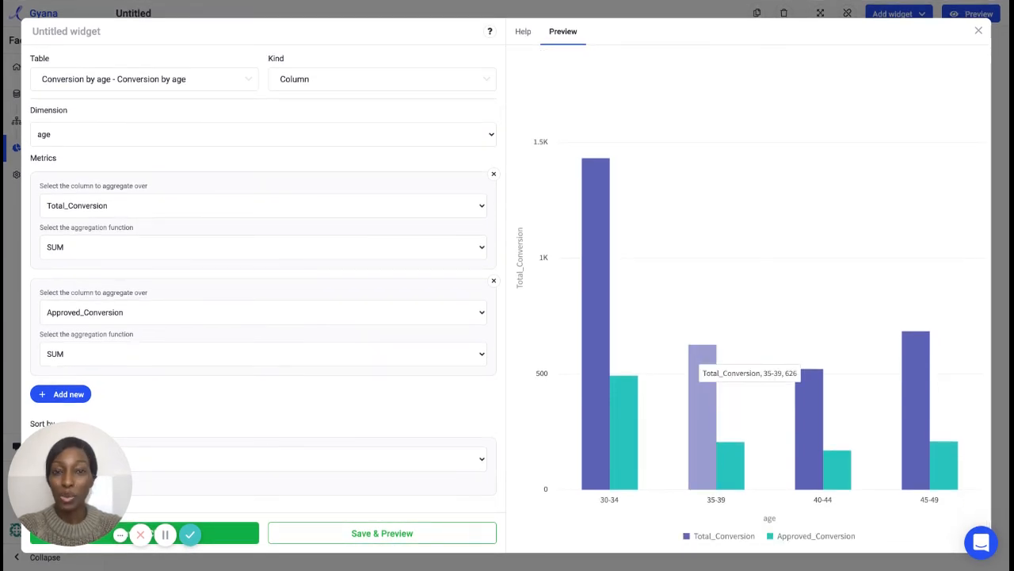
pyautogui.click(232, 539)
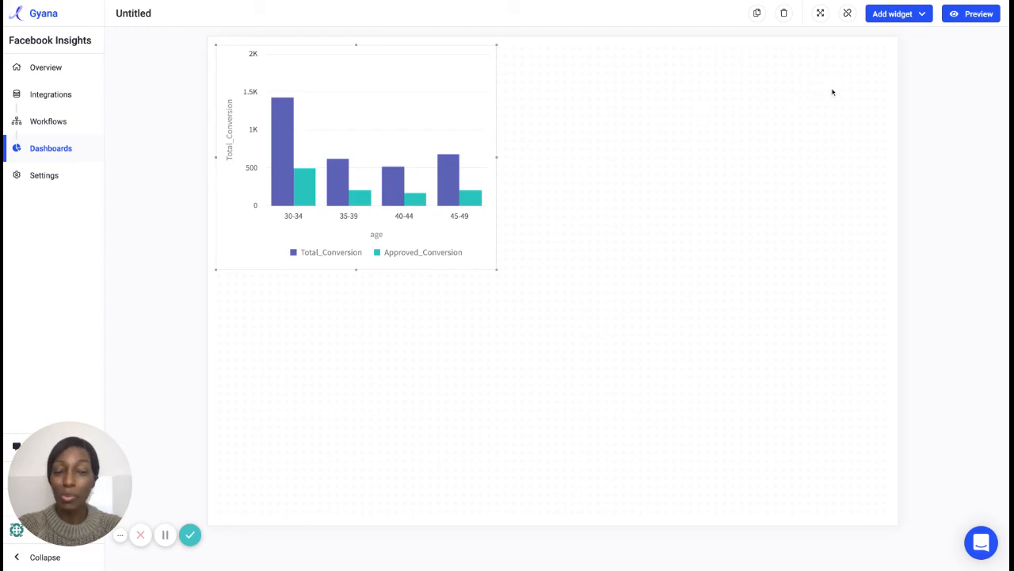
# Add a Bar widget to the dashboard canvas.
pyautogui.click(906, 13)
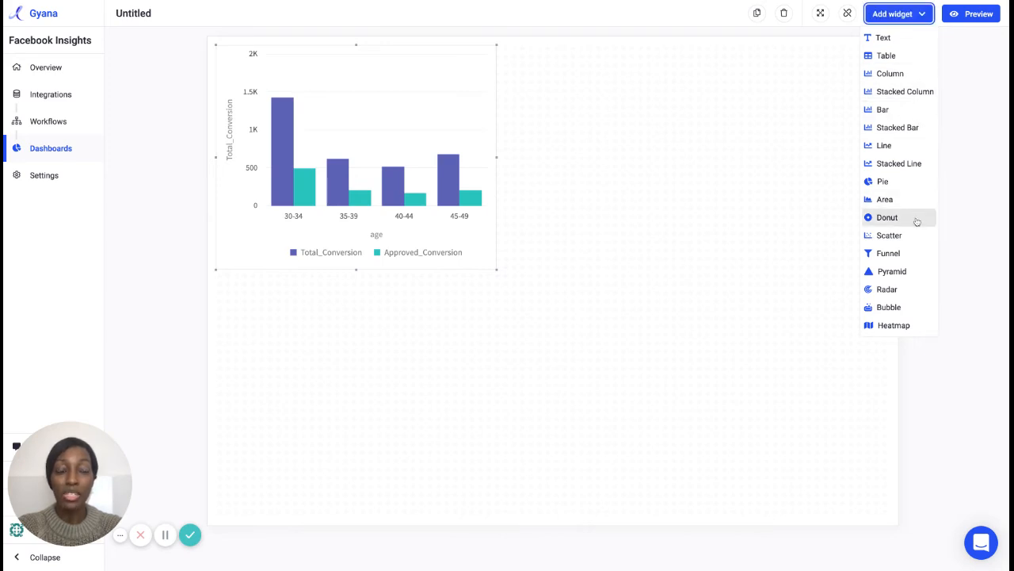
pyautogui.click(912, 115)
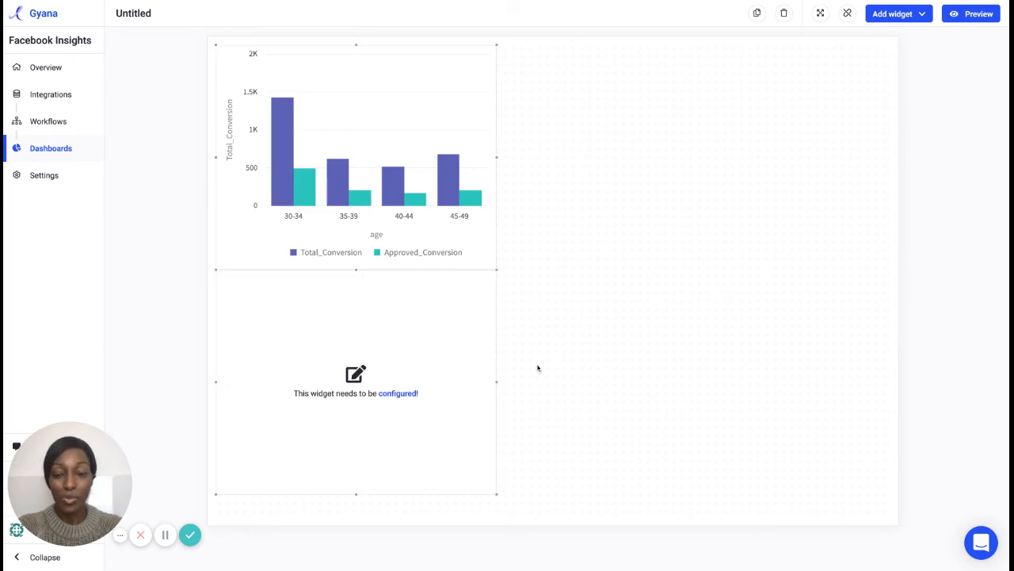
pyautogui.moveTo(401, 427)
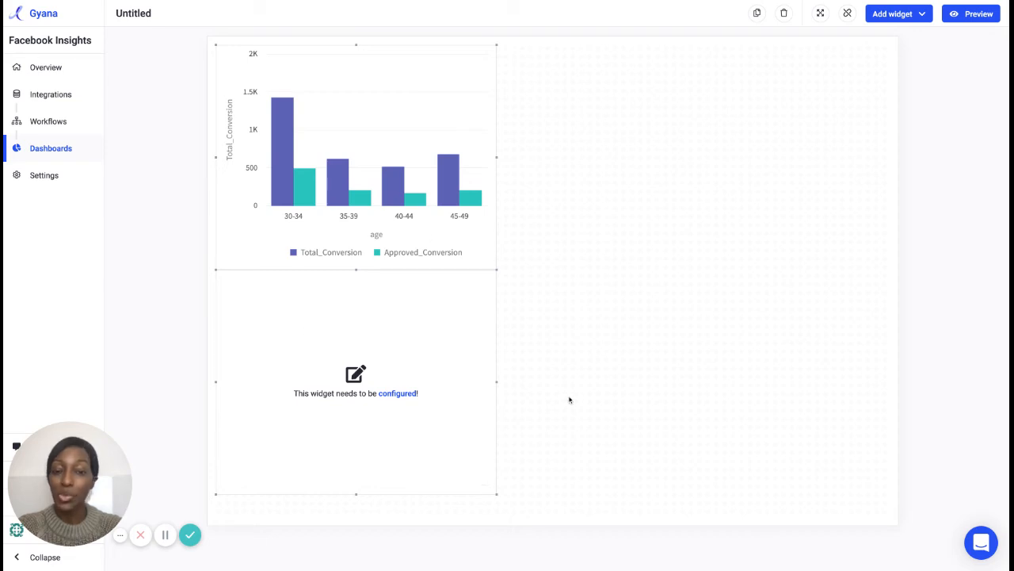
pyautogui.moveTo(448, 426)
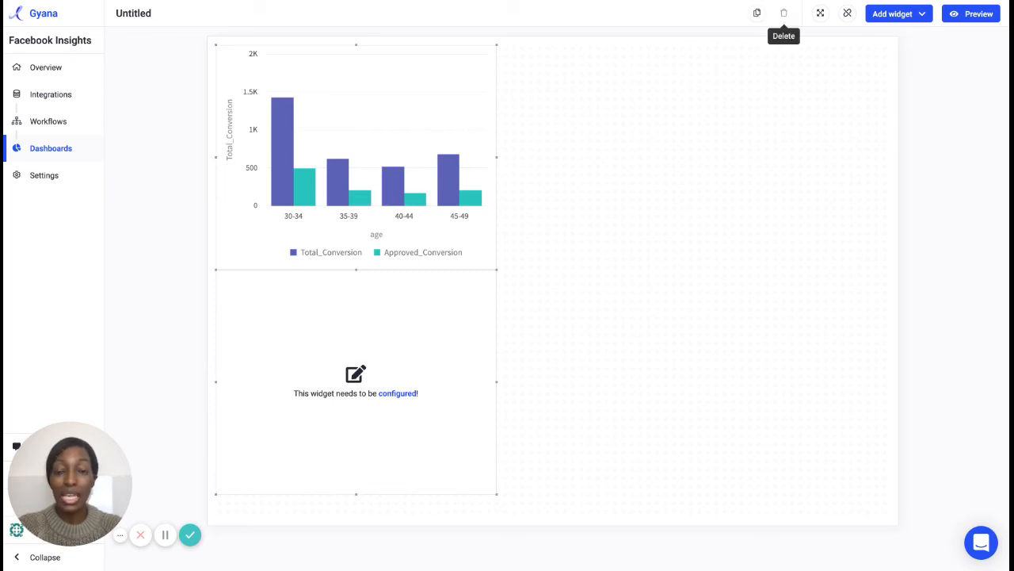
# Check the dashboard's canvas width and height settings and close them without updating.
pyautogui.click(820, 15)
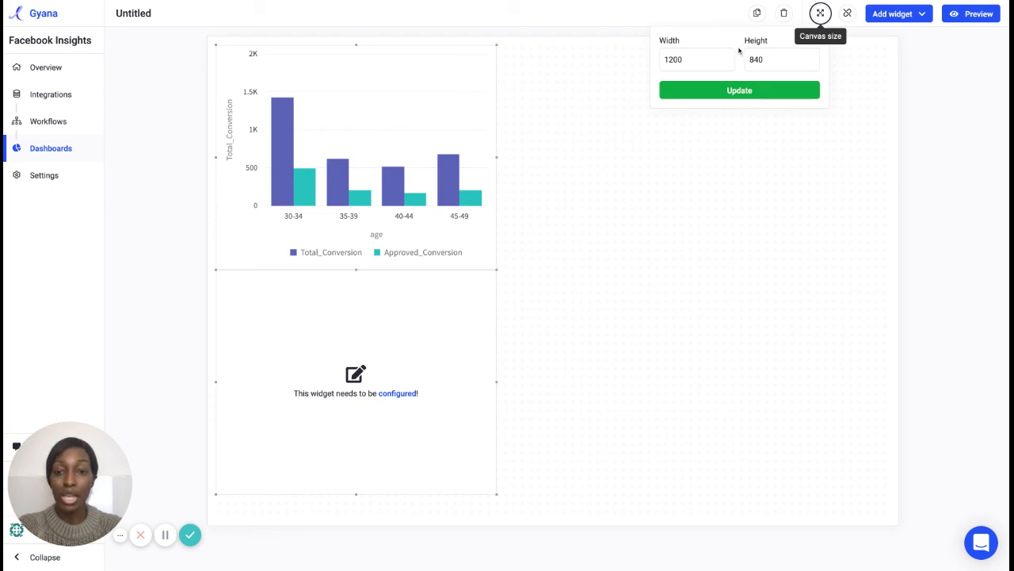
pyautogui.click(820, 13)
# Set the dashboard's shared status to Public, update it, and open the generated share link.
pyautogui.click(846, 14)
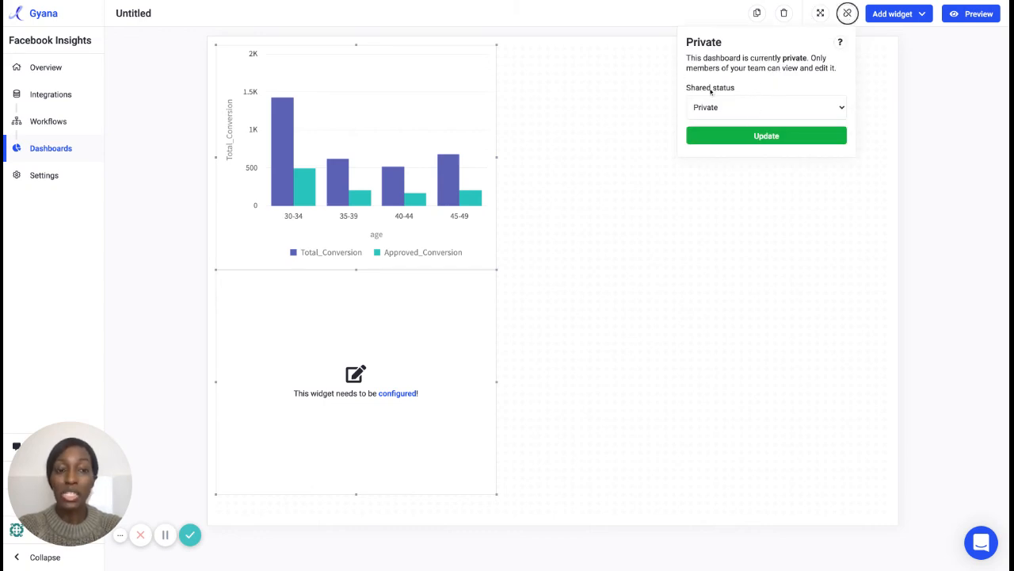
pyautogui.click(721, 101)
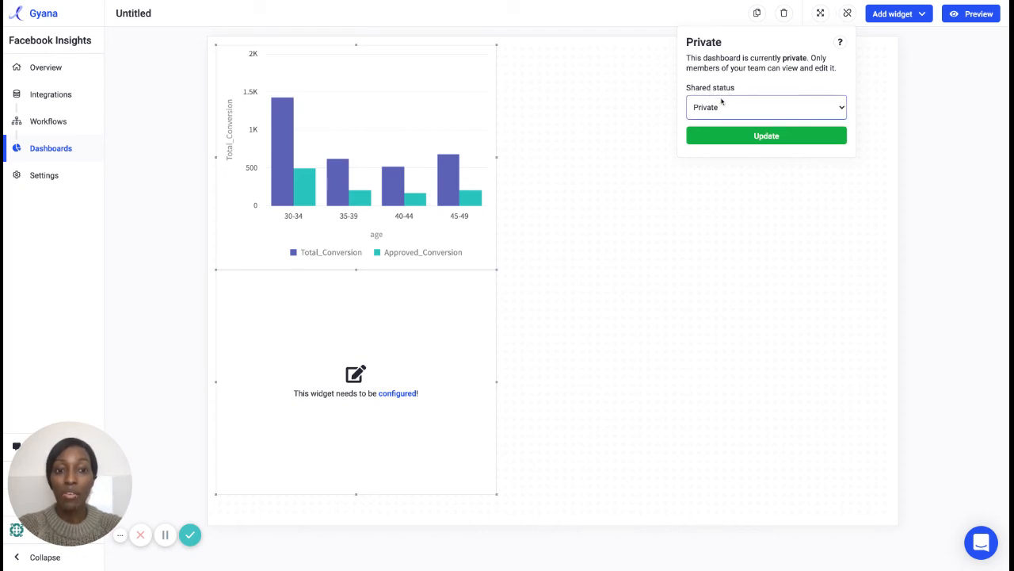
pyautogui.click(714, 119)
pyautogui.click(763, 139)
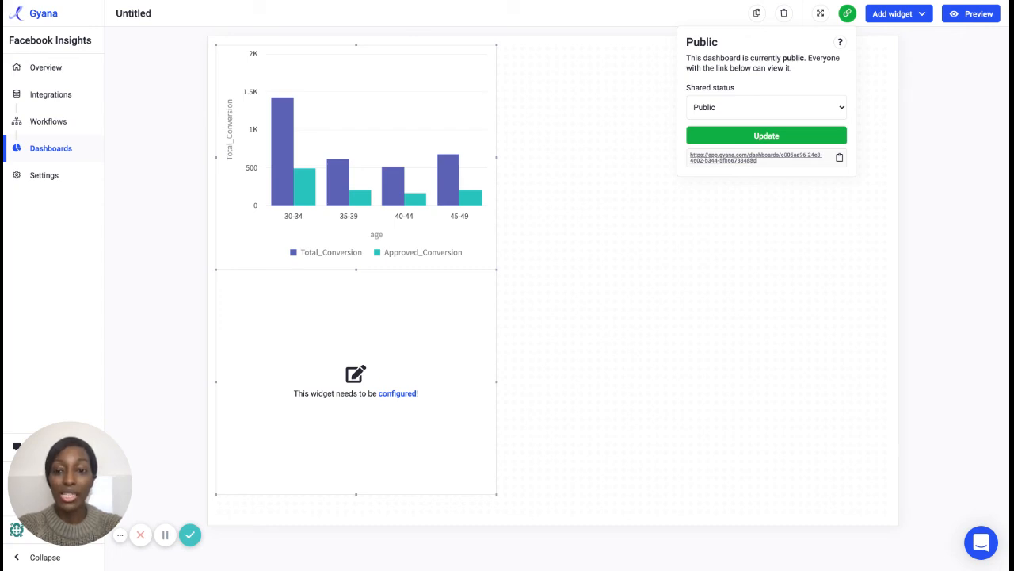
pyautogui.click(761, 157)
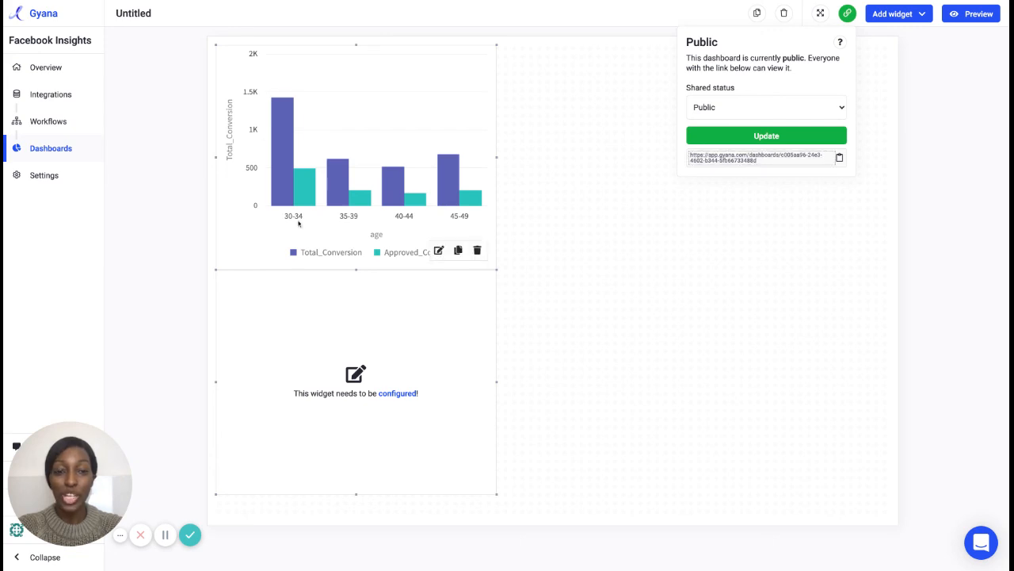
# Inspect the Password-protected shared status and its password field, and close the sharing settings without updating.
pyautogui.click(806, 111)
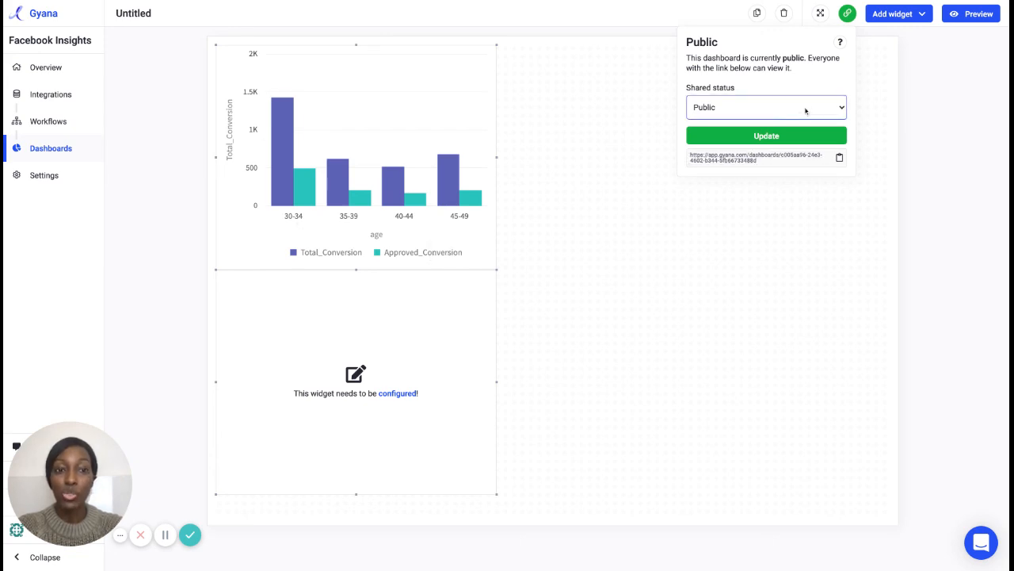
pyautogui.click(766, 95)
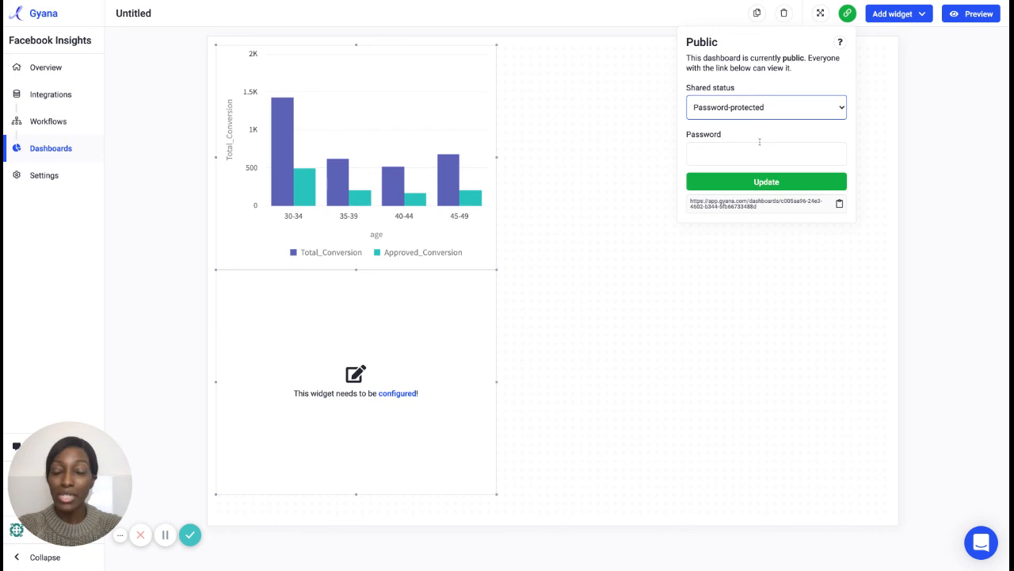
pyautogui.click(756, 158)
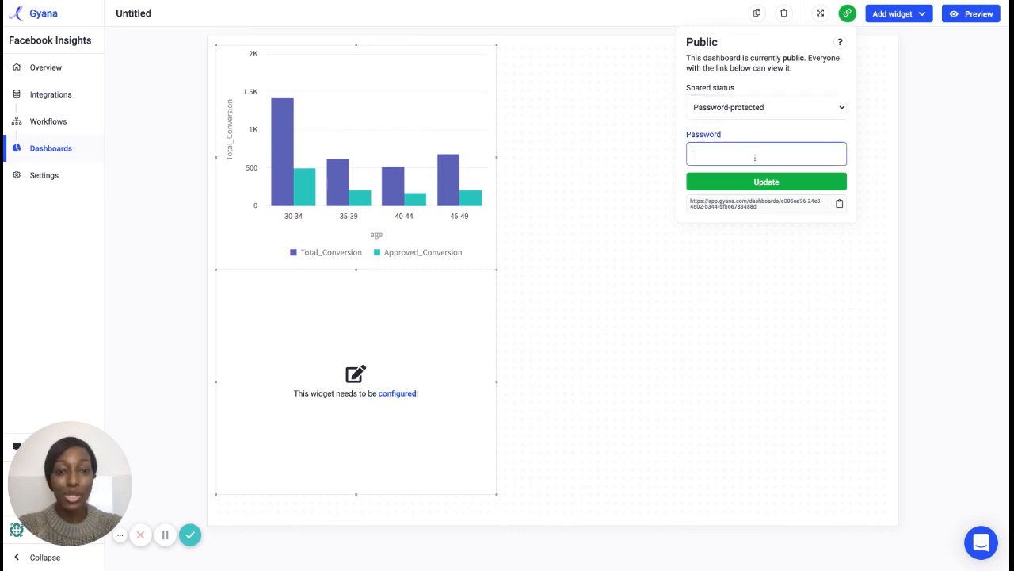
pyautogui.click(726, 133)
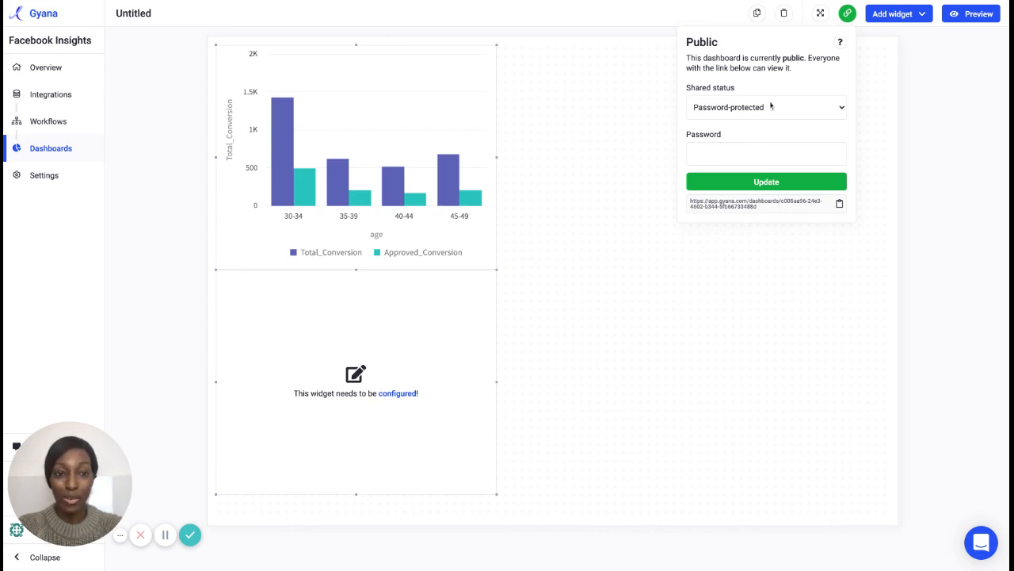
pyautogui.click(847, 14)
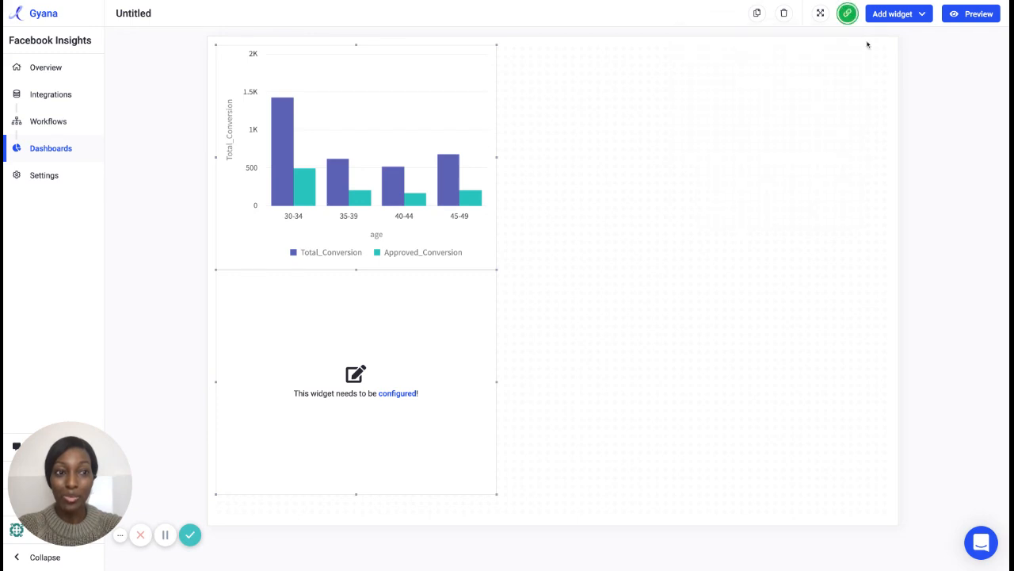
# Preview the dashboard as viewers see it and return to editing mode.
pyautogui.click(974, 20)
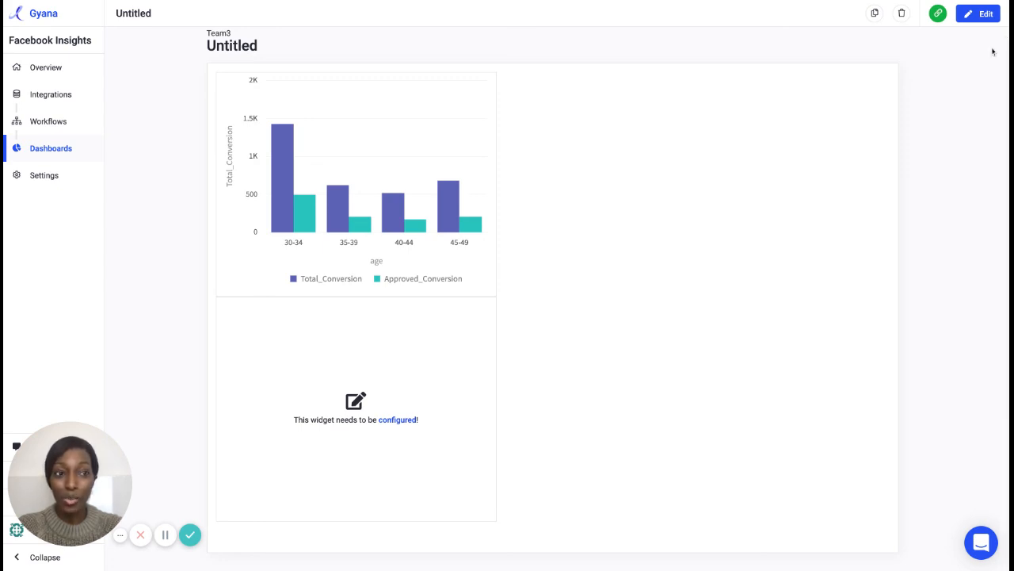
pyautogui.click(975, 22)
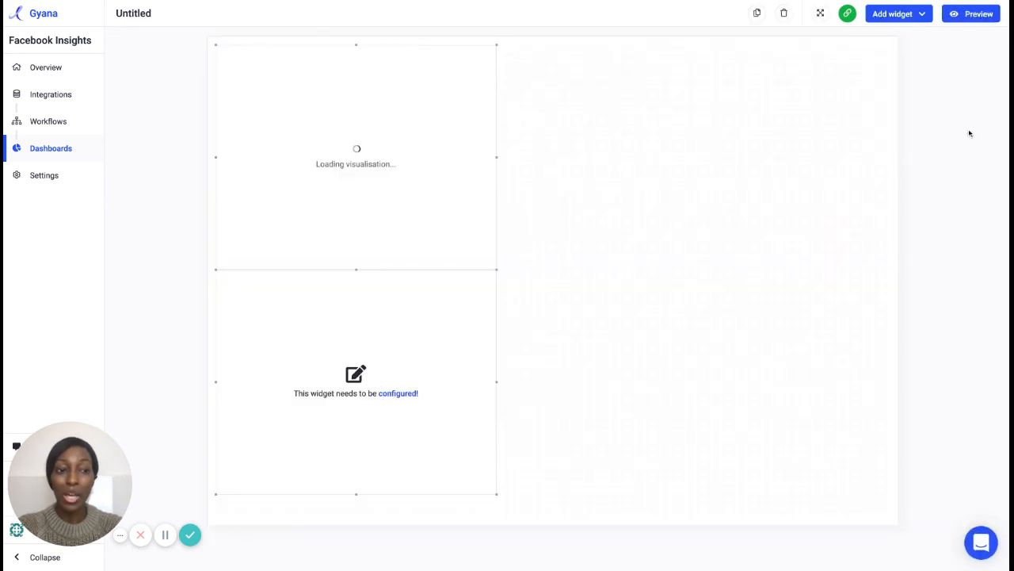